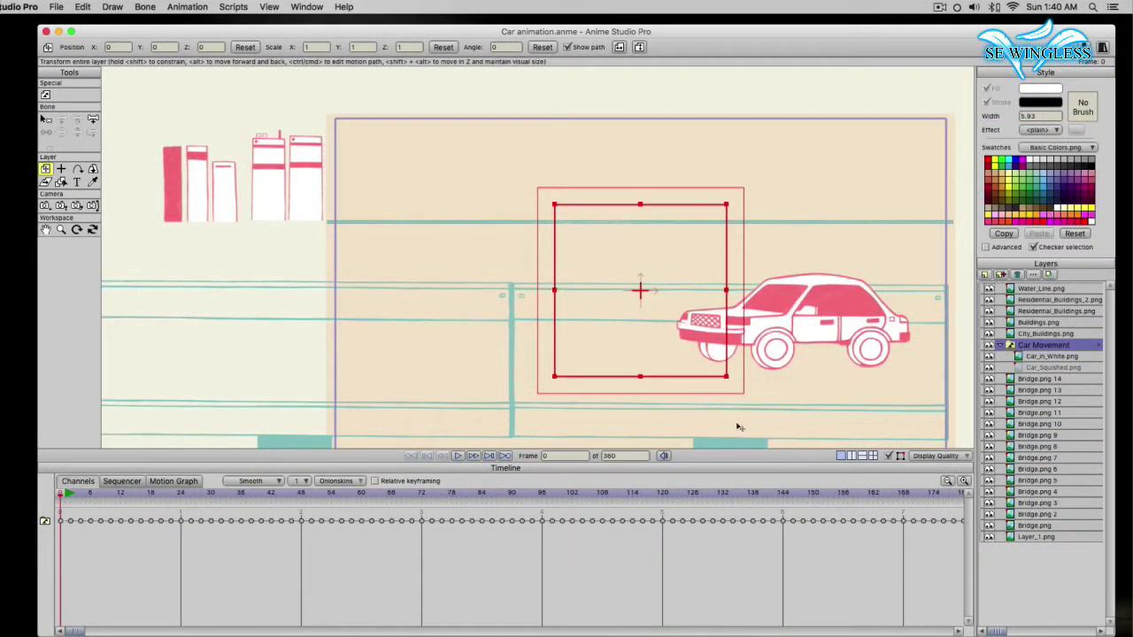
Compare the squished car at frame 2 with the normal car at frame 0, ending on frame 0, and collapse the Car Movement group.
{"action": "left_click", "coordinate": [68, 496]}
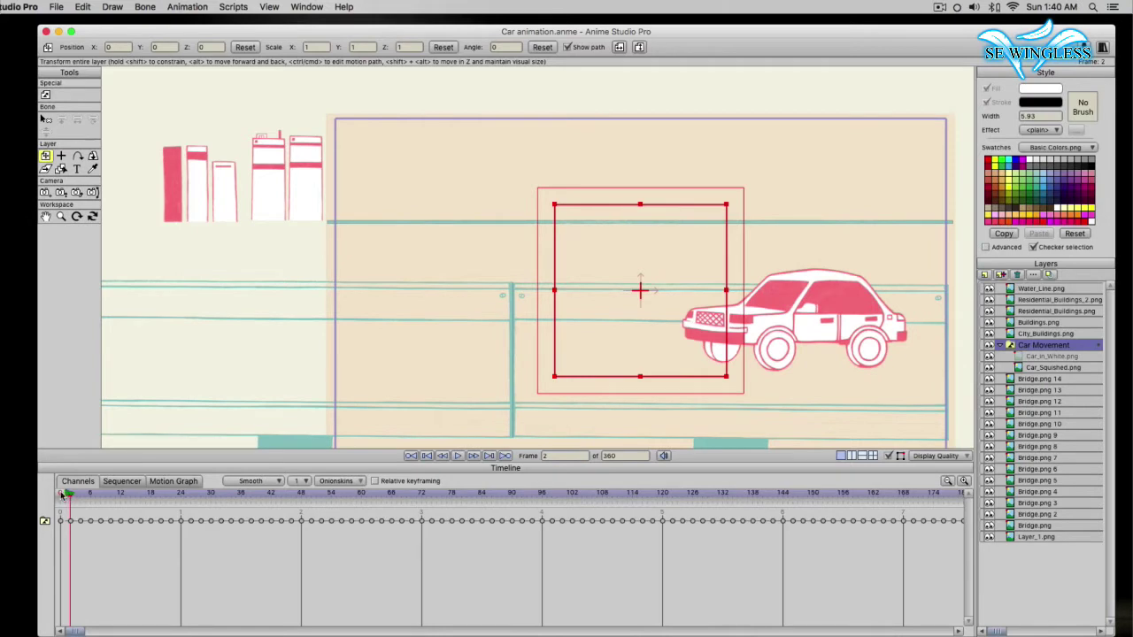
{"action": "left_click", "coordinate": [60, 496]}
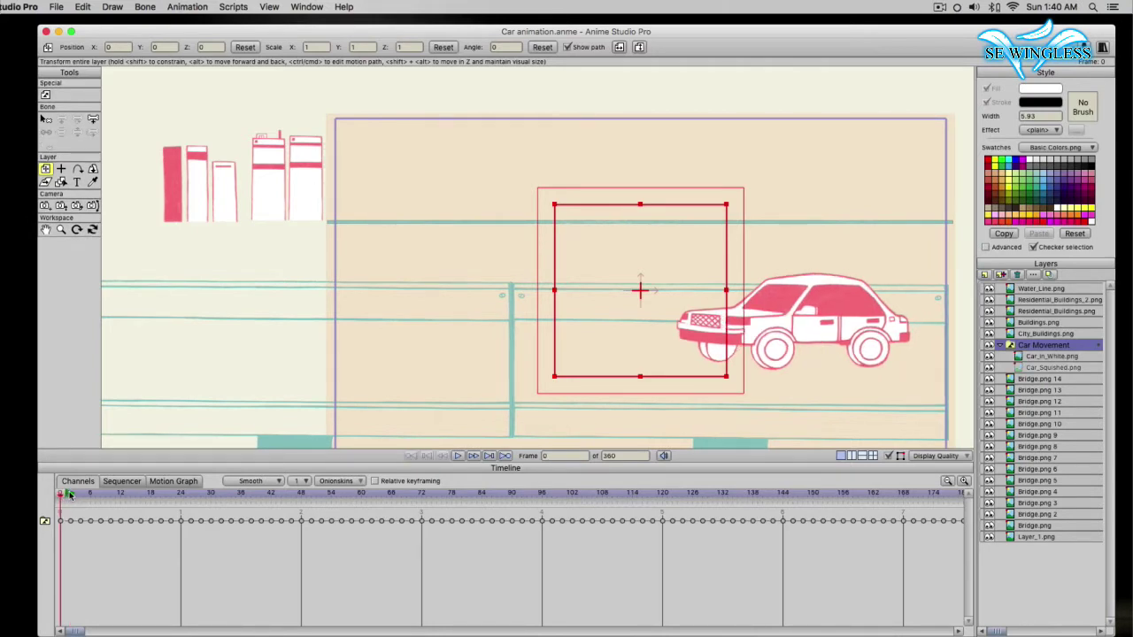
{"action": "left_click", "coordinate": [69, 494]}
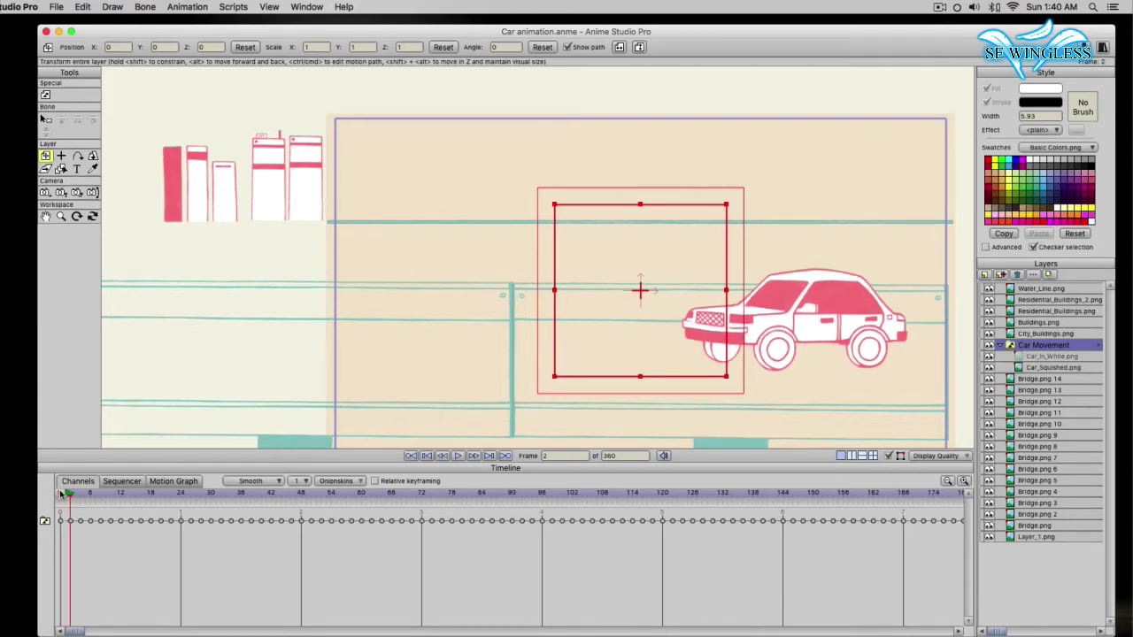
{"action": "left_click", "coordinate": [59, 494]}
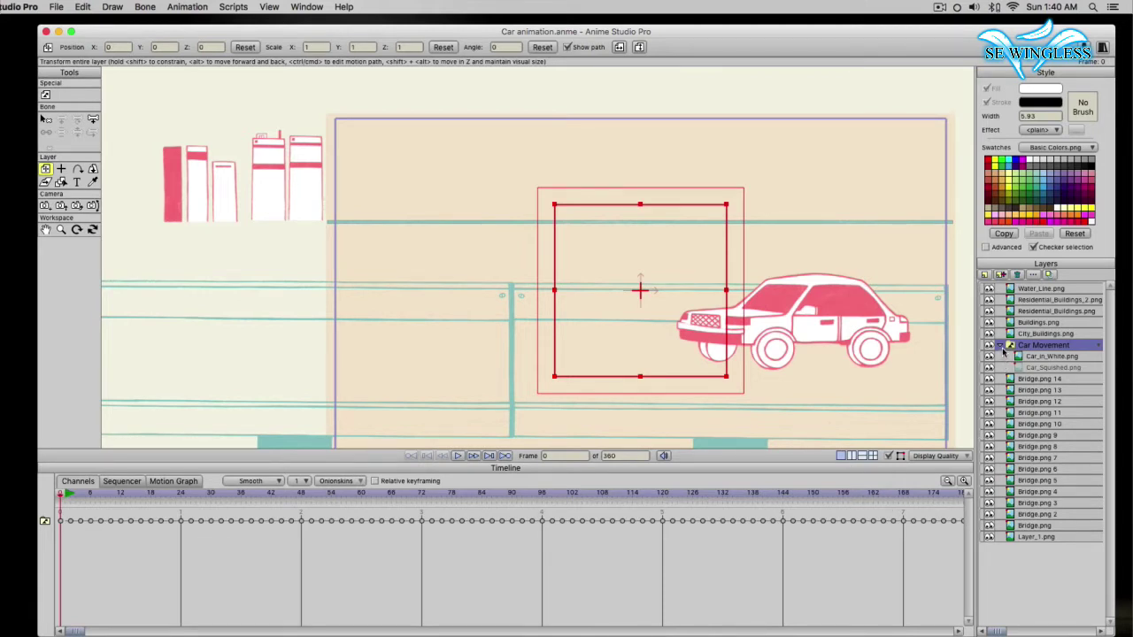
{"action": "left_click", "coordinate": [1001, 346]}
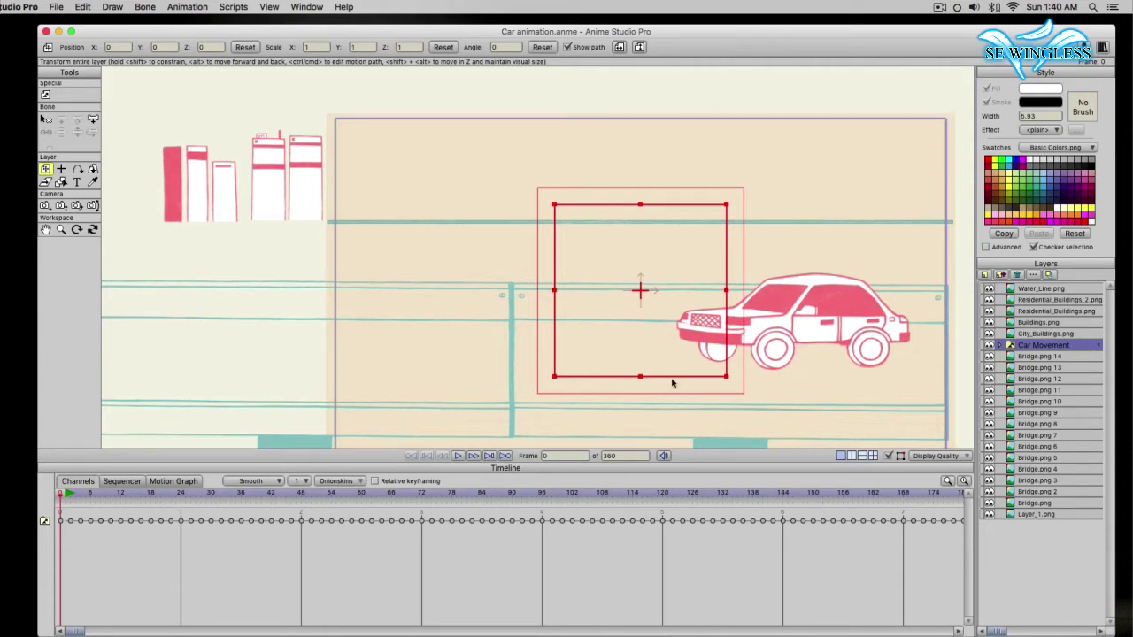
With the Hand tool, pan the view up and left to reveal more buildings.
{"action": "scroll", "coordinate": [672, 382], "scroll_direction": "down", "scroll_amount": 3}
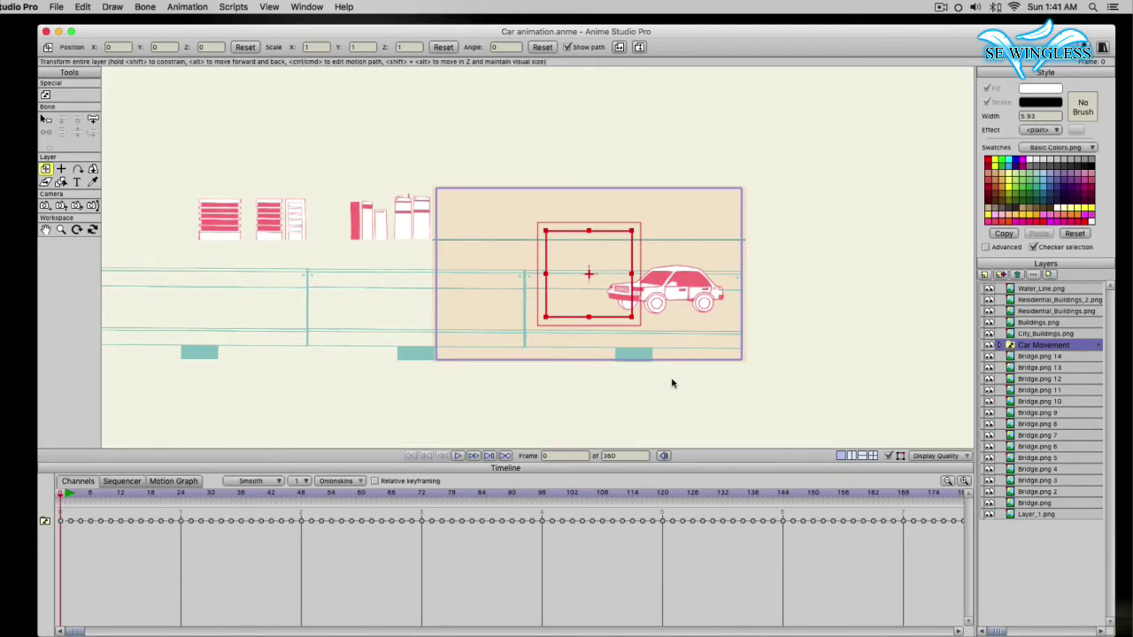
{"action": "scroll", "coordinate": [672, 382], "scroll_direction": "up", "scroll_amount": 3}
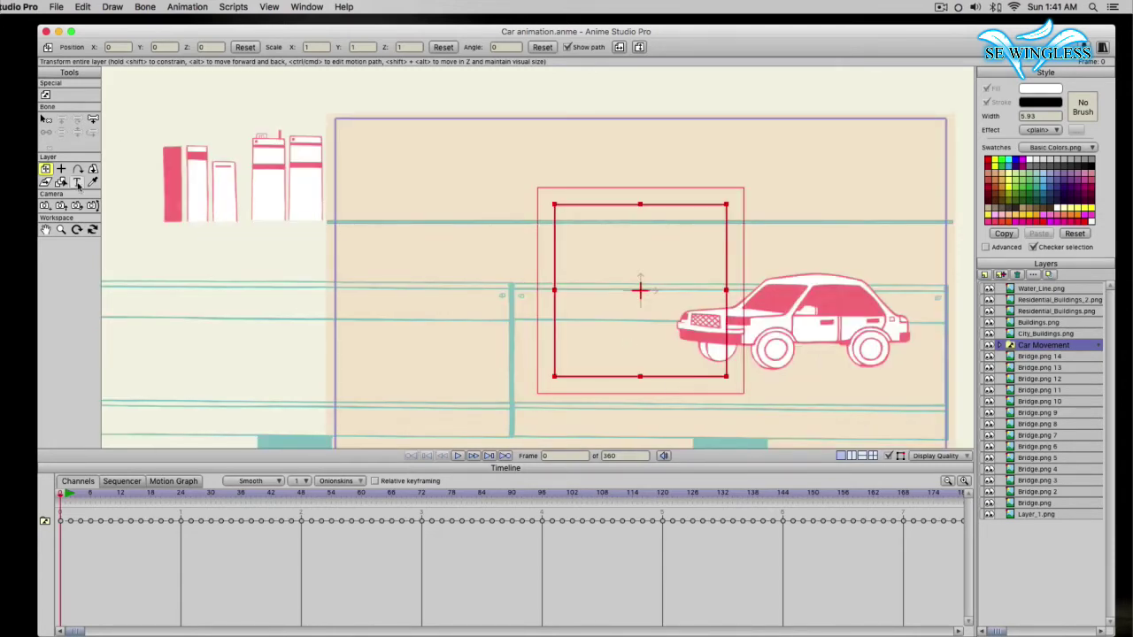
{"action": "left_click", "coordinate": [45, 229]}
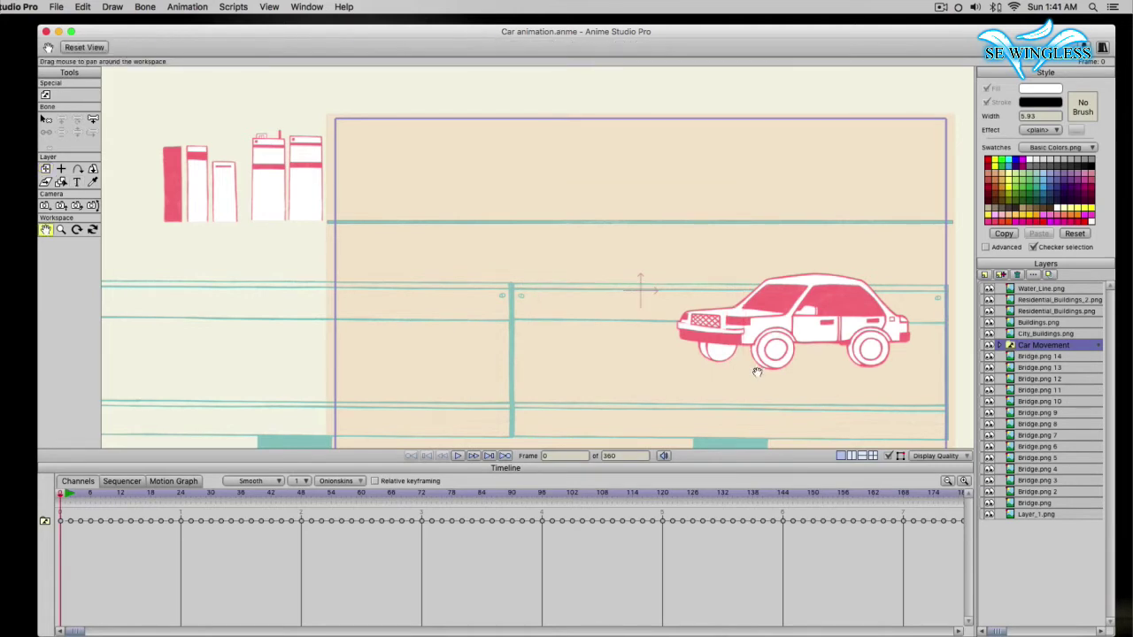
{"action": "left_click_drag", "start_coordinate": [754, 369], "coordinate": [753, 319]}
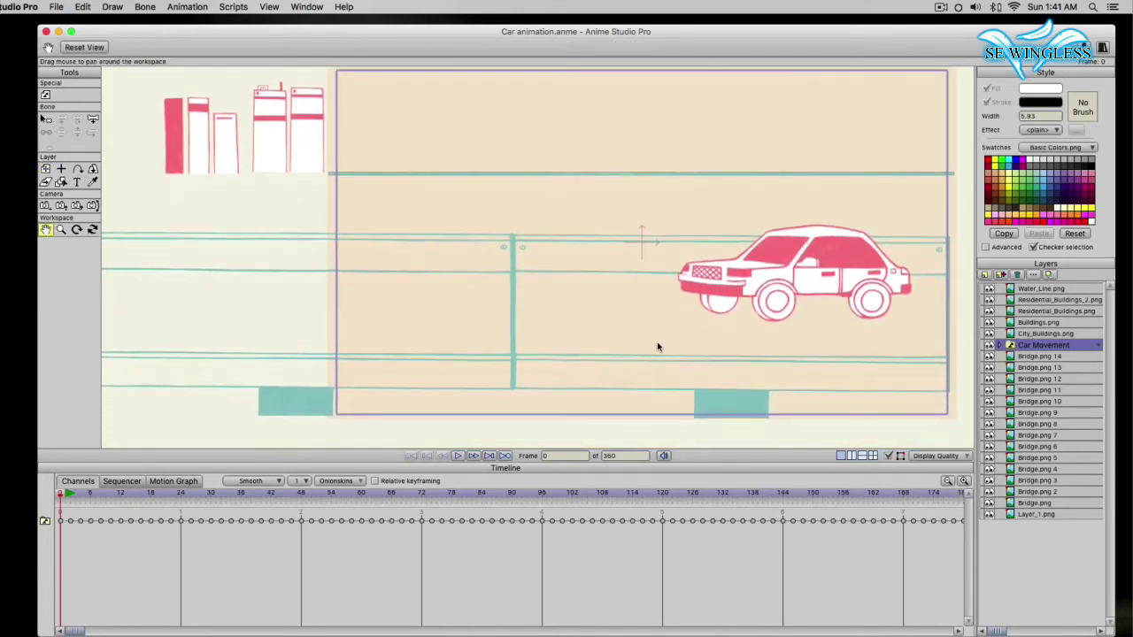
{"action": "left_click_drag", "start_coordinate": [657, 347], "coordinate": [753, 347]}
{"action": "left_click_drag", "start_coordinate": [561, 346], "coordinate": [708, 346]}
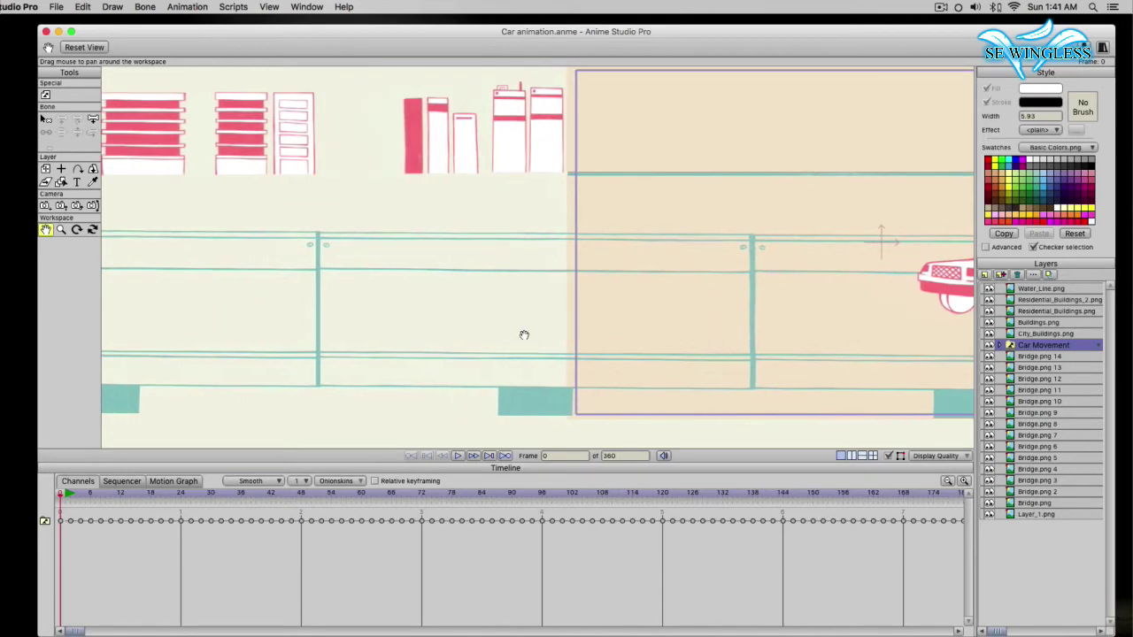
{"action": "left_click_drag", "start_coordinate": [524, 334], "coordinate": [708, 339]}
{"action": "left_click_drag", "start_coordinate": [594, 342], "coordinate": [758, 331]}
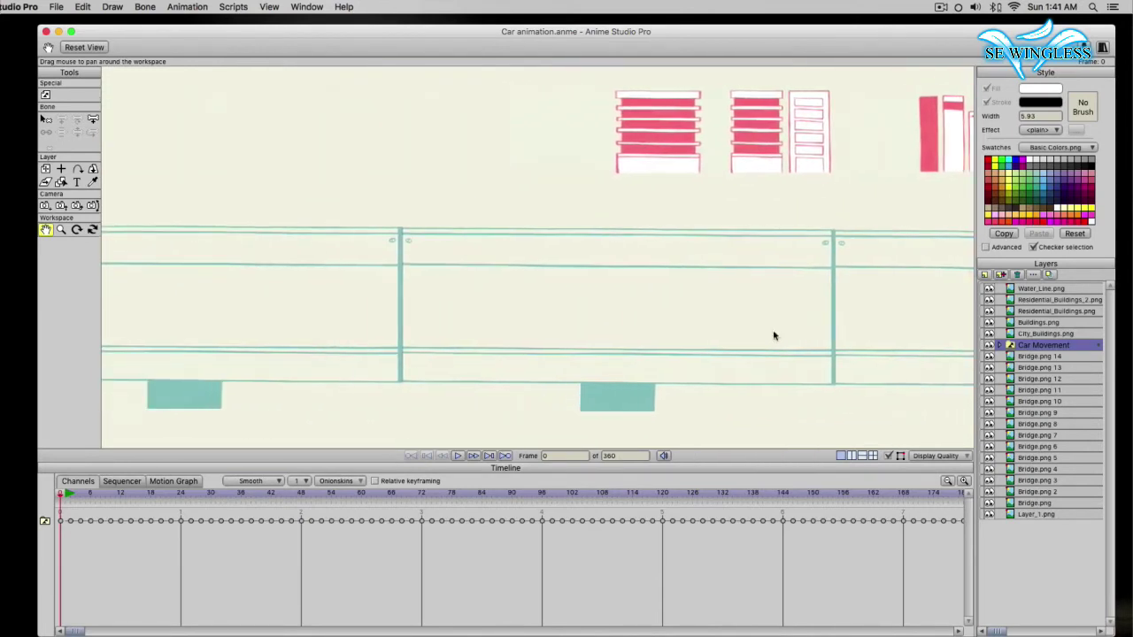
Pan along the bridge all the way to its far end.
{"action": "left_click_drag", "start_coordinate": [772, 335], "coordinate": [780, 293]}
{"action": "mouse_move", "coordinate": [572, 295]}
{"action": "left_mouse_down"}
{"action": "mouse_move", "coordinate": [757, 298]}
{"action": "mouse_move", "coordinate": [734, 284]}
{"action": "mouse_move", "coordinate": [743, 297]}
{"action": "left_mouse_up"}
{"action": "left_click_drag", "start_coordinate": [564, 293], "coordinate": [738, 298]}
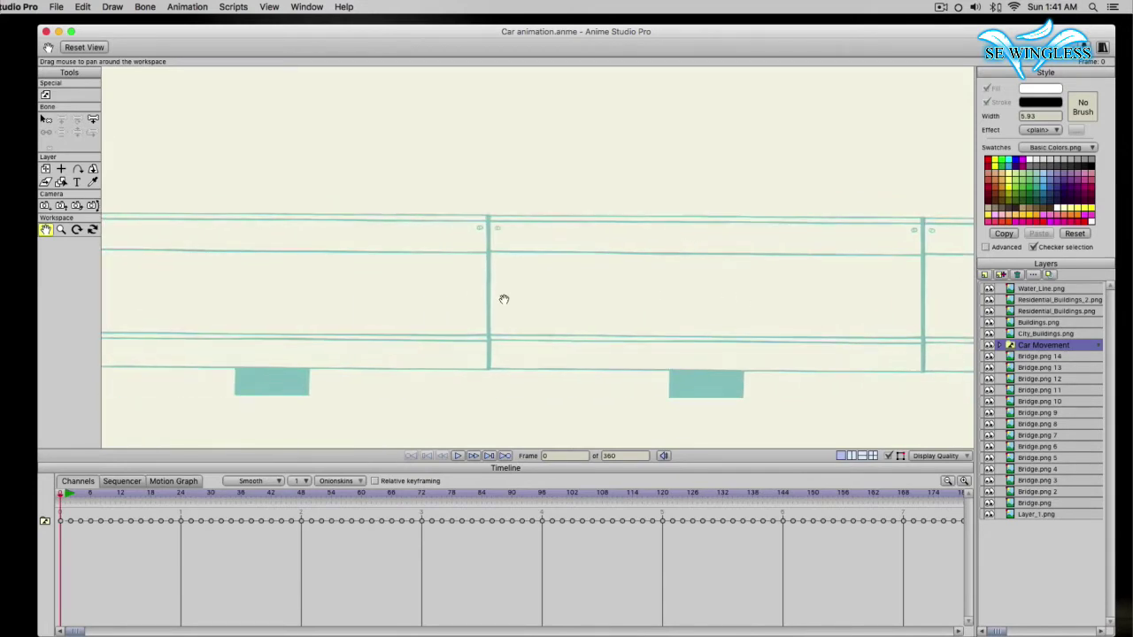
{"action": "left_click_drag", "start_coordinate": [504, 299], "coordinate": [698, 303]}
{"action": "left_click_drag", "start_coordinate": [536, 306], "coordinate": [744, 312]}
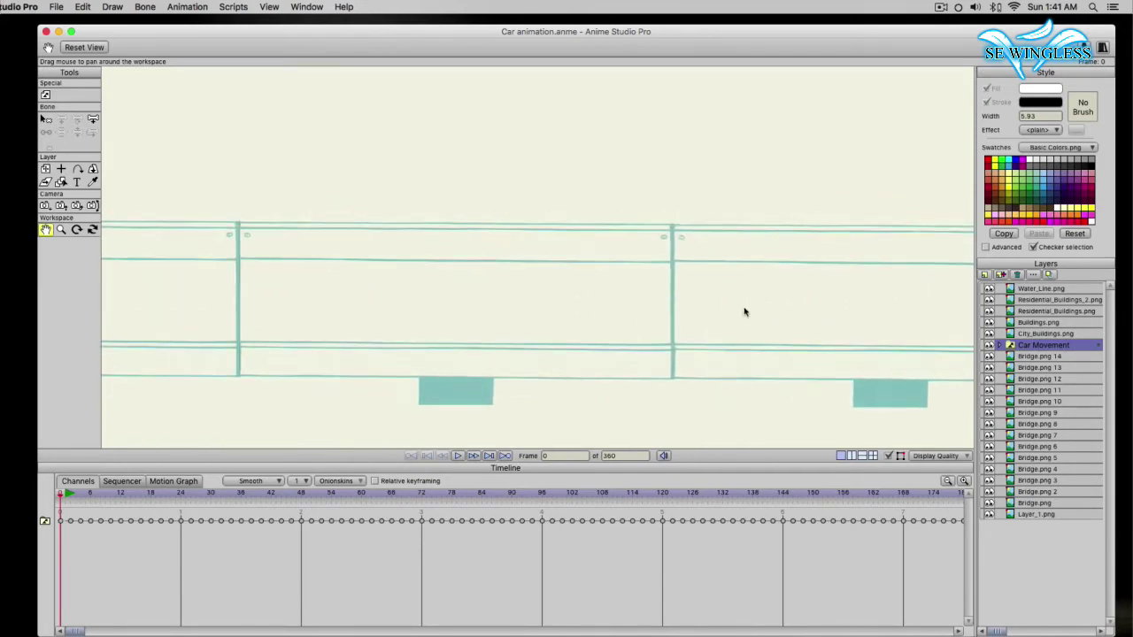
{"action": "left_click_drag", "start_coordinate": [642, 317], "coordinate": [743, 319]}
{"action": "left_click_drag", "start_coordinate": [453, 317], "coordinate": [744, 314]}
{"action": "left_click_drag", "start_coordinate": [567, 308], "coordinate": [739, 308]}
{"action": "left_click_drag", "start_coordinate": [467, 309], "coordinate": [693, 309]}
{"action": "left_click_drag", "start_coordinate": [501, 294], "coordinate": [695, 286]}
{"action": "left_click_drag", "start_coordinate": [438, 293], "coordinate": [670, 304]}
{"action": "left_click_drag", "start_coordinate": [536, 303], "coordinate": [628, 303]}
{"action": "left_click_drag", "start_coordinate": [381, 313], "coordinate": [698, 307]}
{"action": "left_click_drag", "start_coordinate": [501, 293], "coordinate": [649, 297]}
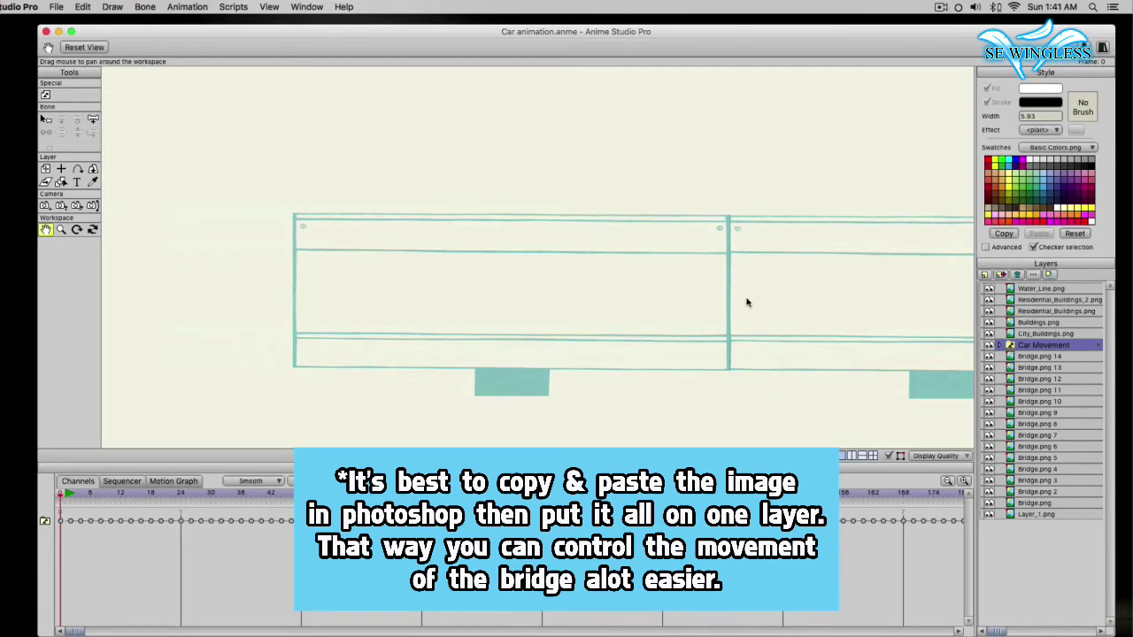
Pan back along the bridge until the camera frame and car return to view.
{"action": "left_click_drag", "start_coordinate": [747, 303], "coordinate": [494, 293]}
{"action": "left_click_drag", "start_coordinate": [929, 280], "coordinate": [522, 285]}
{"action": "left_click_drag", "start_coordinate": [683, 284], "coordinate": [387, 283]}
{"action": "left_click_drag", "start_coordinate": [648, 290], "coordinate": [342, 296]}
{"action": "mouse_move", "coordinate": [596, 297]}
{"action": "left_mouse_down"}
{"action": "mouse_move", "coordinate": [321, 290]}
{"action": "mouse_move", "coordinate": [358, 320]}
{"action": "left_mouse_up"}
{"action": "left_click_drag", "start_coordinate": [619, 327], "coordinate": [369, 312]}
{"action": "left_click_drag", "start_coordinate": [598, 311], "coordinate": [351, 303]}
{"action": "mouse_move", "coordinate": [565, 302]}
{"action": "left_mouse_down"}
{"action": "mouse_move", "coordinate": [304, 298]}
{"action": "mouse_move", "coordinate": [314, 298]}
{"action": "left_mouse_up"}
{"action": "left_click_drag", "start_coordinate": [531, 309], "coordinate": [324, 304]}
{"action": "left_click_drag", "start_coordinate": [498, 305], "coordinate": [204, 307]}
{"action": "left_click_drag", "start_coordinate": [509, 309], "coordinate": [223, 307]}
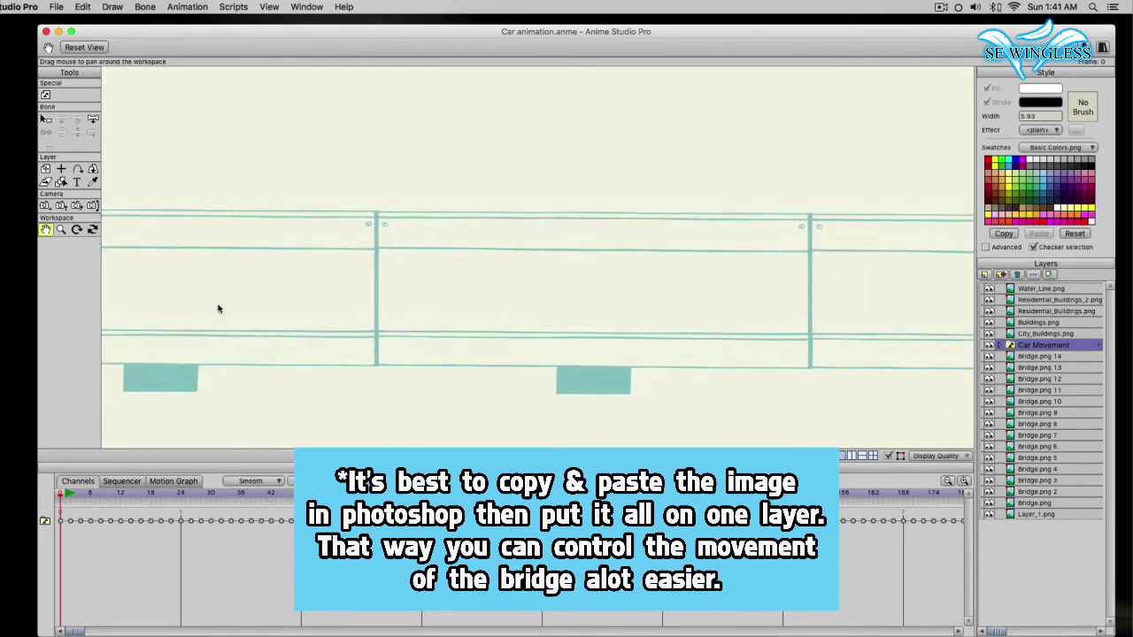
{"action": "left_click_drag", "start_coordinate": [478, 326], "coordinate": [292, 327]}
{"action": "left_click_drag", "start_coordinate": [546, 354], "coordinate": [323, 349]}
{"action": "left_click_drag", "start_coordinate": [509, 347], "coordinate": [238, 327]}
{"action": "left_click_drag", "start_coordinate": [587, 327], "coordinate": [310, 344]}
{"action": "left_click_drag", "start_coordinate": [464, 326], "coordinate": [402, 326]}
{"action": "left_click_drag", "start_coordinate": [607, 328], "coordinate": [327, 328]}
{"action": "left_click_drag", "start_coordinate": [529, 315], "coordinate": [320, 316]}
{"action": "left_click_drag", "start_coordinate": [461, 293], "coordinate": [747, 257]}
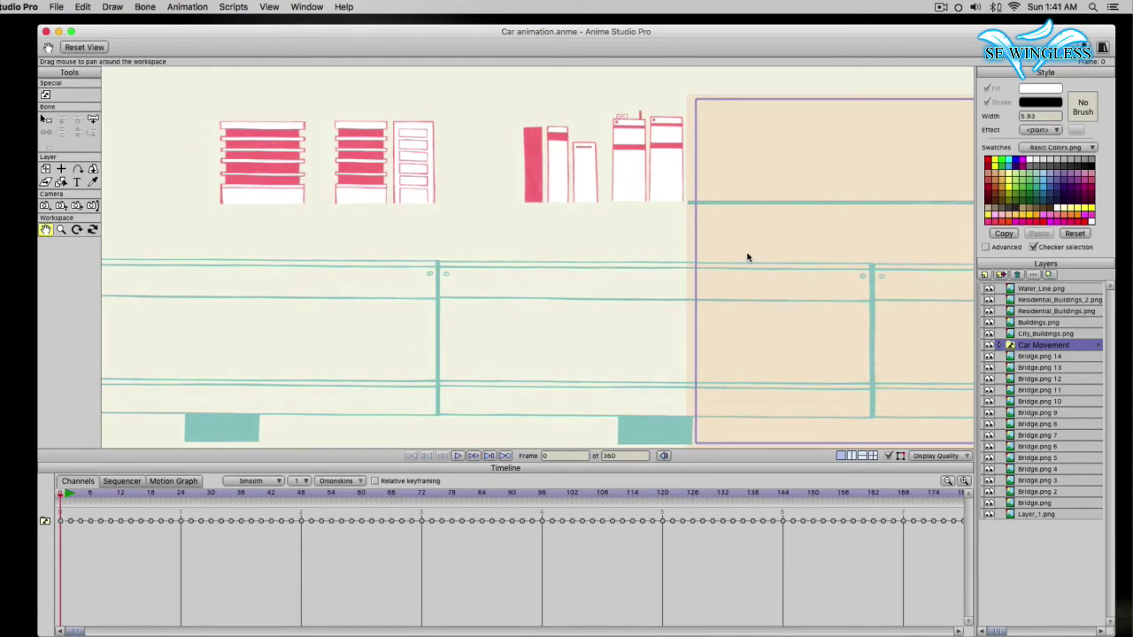
{"action": "left_click_drag", "start_coordinate": [738, 374], "coordinate": [437, 342]}
Reset the view with Super+R and shift the scene right to centre the camera frame.
{"action": "key", "text": "super+r"}
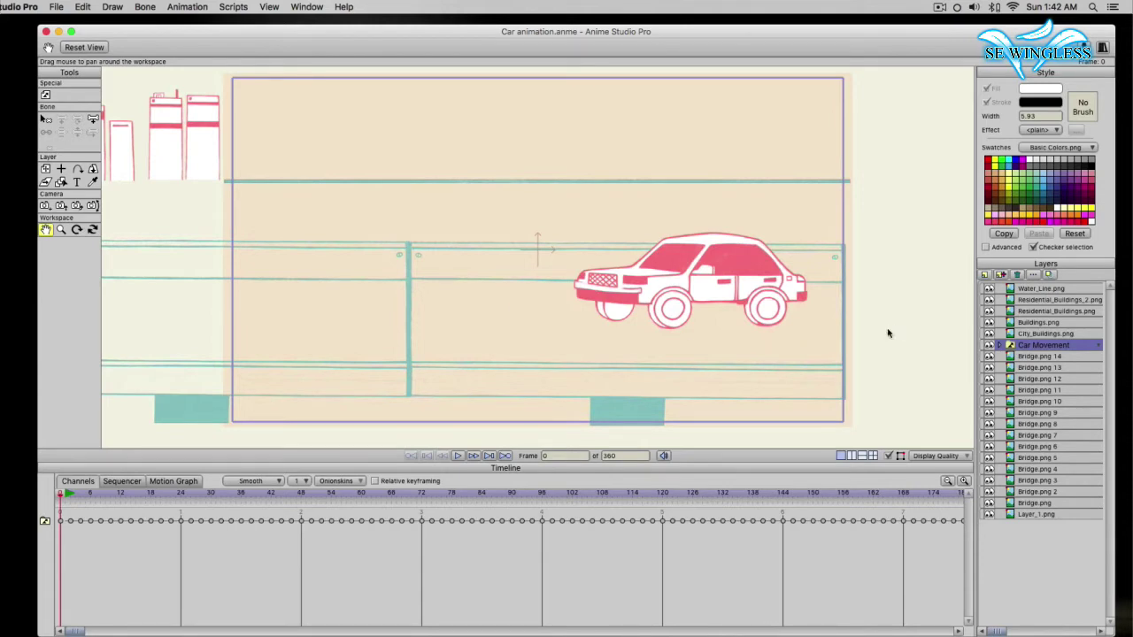
{"action": "left_click_drag", "start_coordinate": [651, 331], "coordinate": [693, 328]}
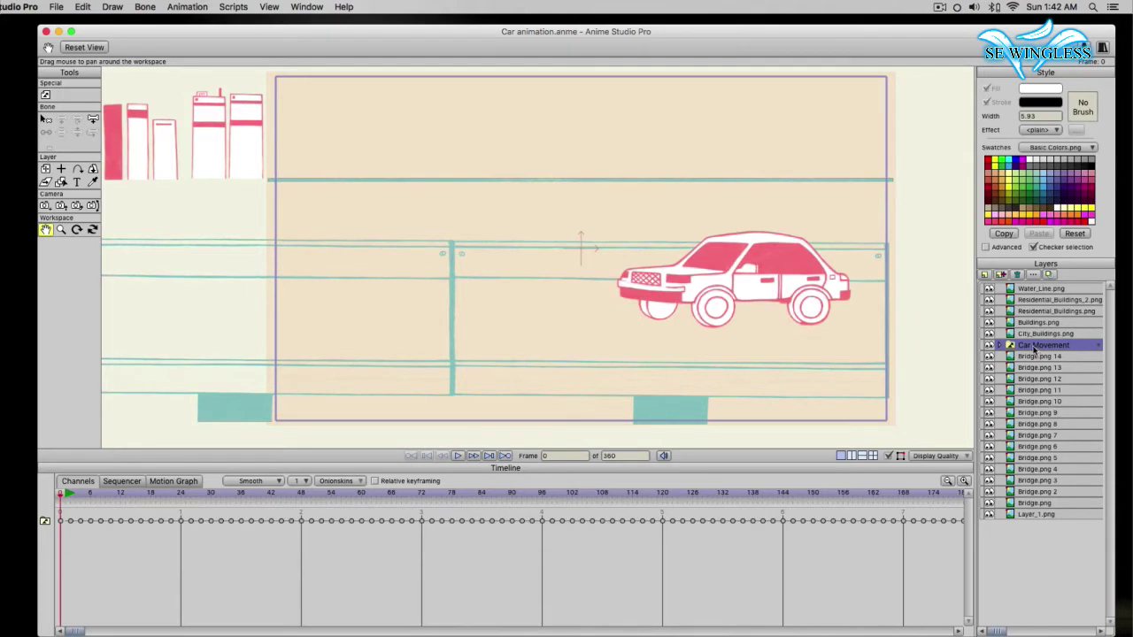
{"action": "left_click_drag", "start_coordinate": [827, 337], "coordinate": [893, 354]}
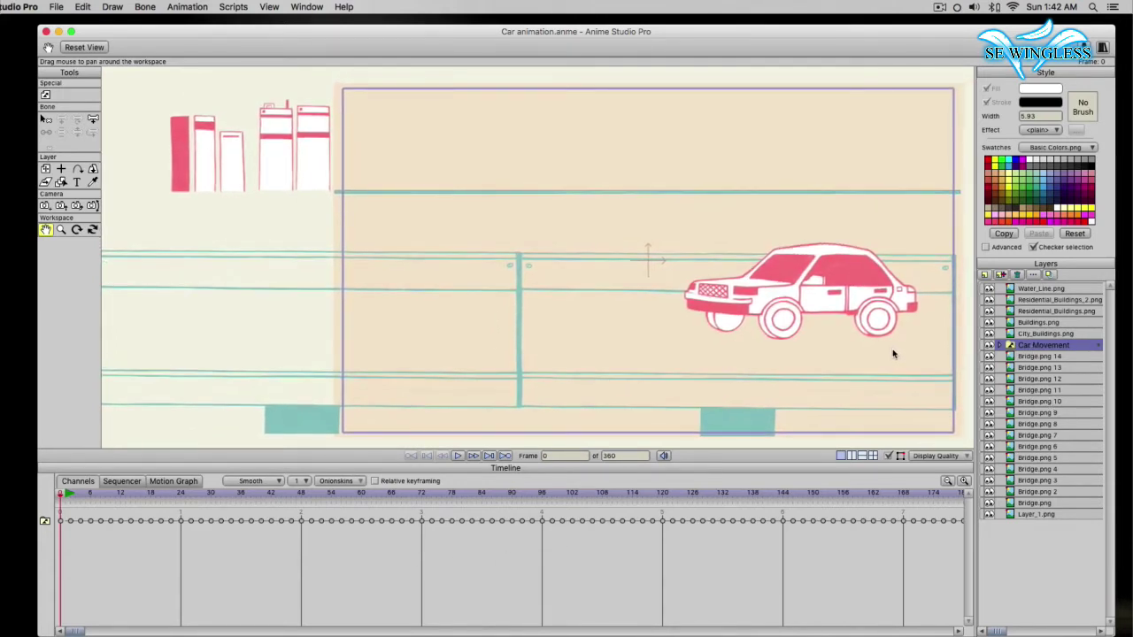